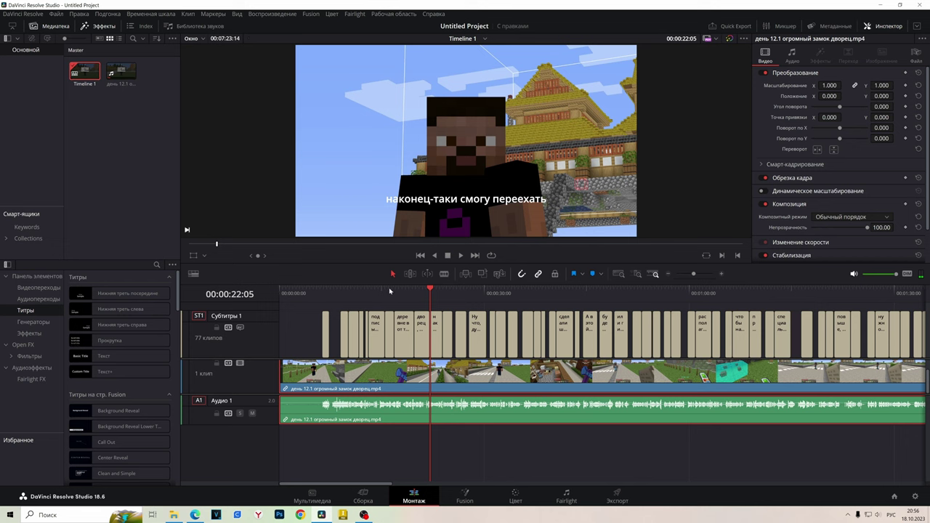
- Play the captions from 00:00:08:58 to preview them, then undo the generated subtitle track
left_click_drag(392, 290, 313, 290)
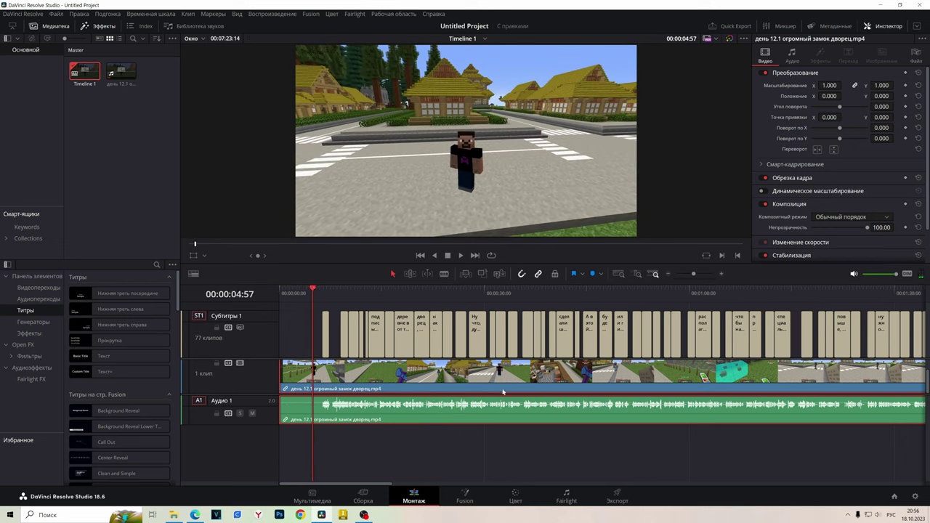
left_click(339, 292)
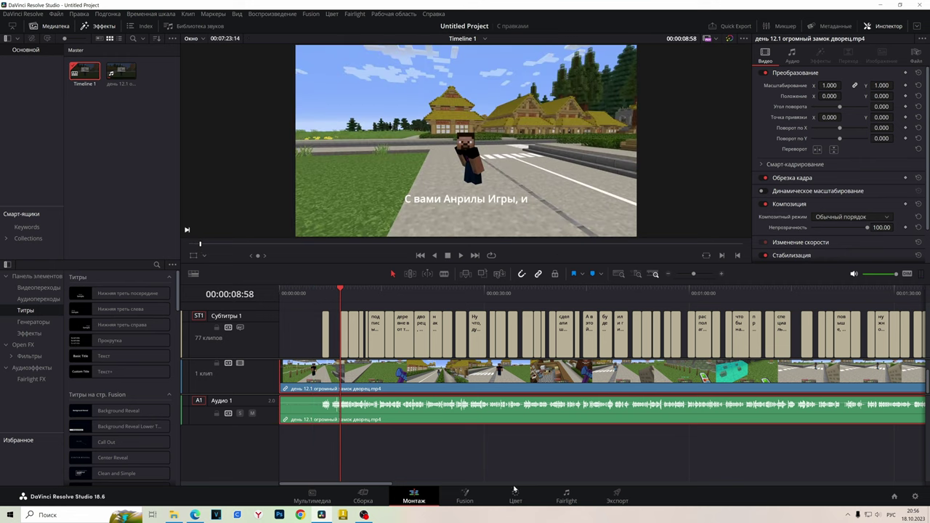
key("space")
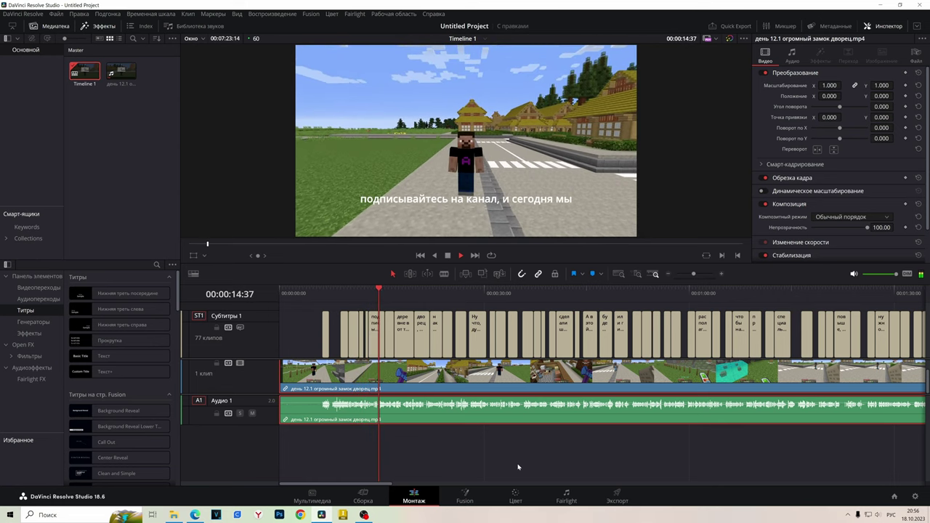
key("space")
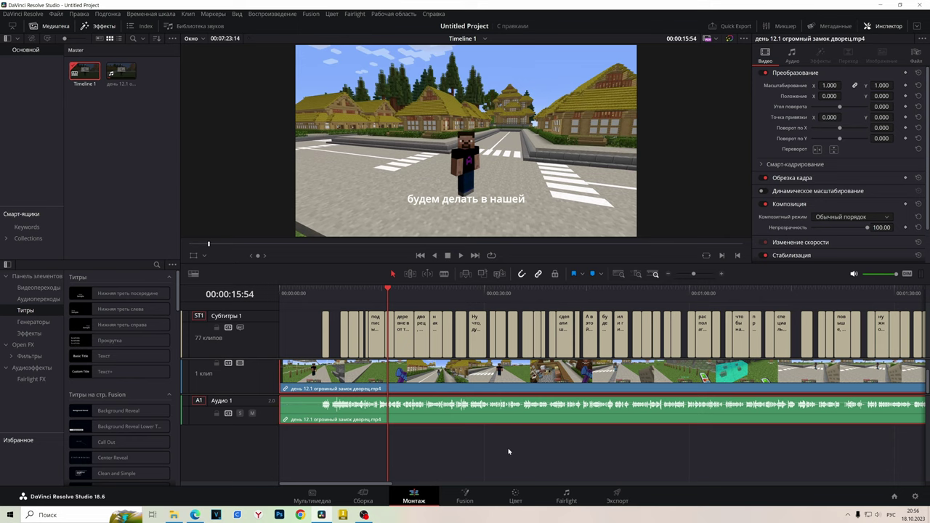
key("ctrl+z")
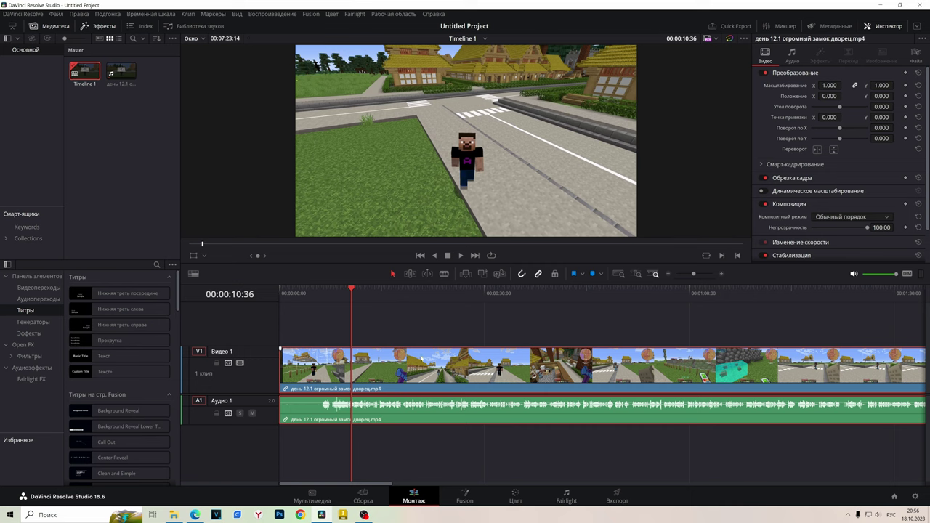
- Zoom the timeline out to the full clip and park the playhead at its end, 00:07:23:14
scroll(400, 356, "down", 4)
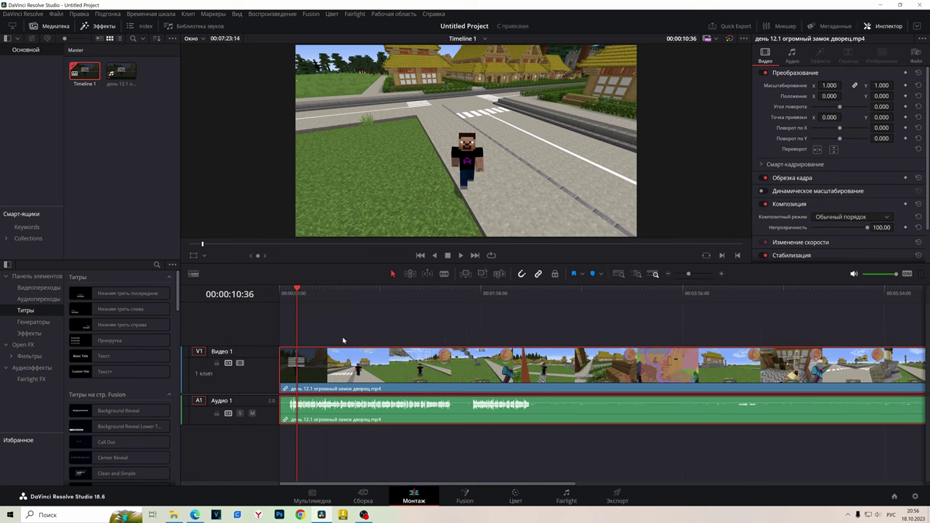
scroll(343, 340, "down", 1)
left_click(280, 293)
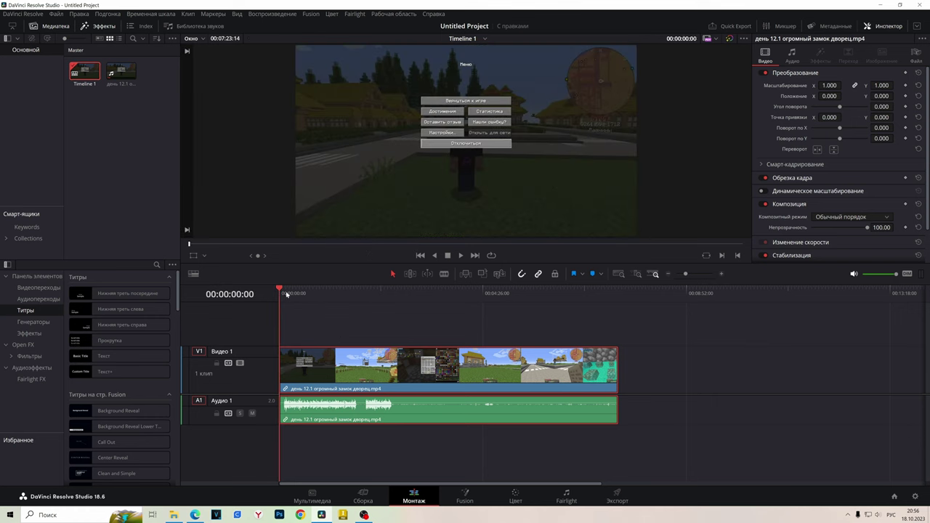
left_click_drag(287, 293, 484, 293)
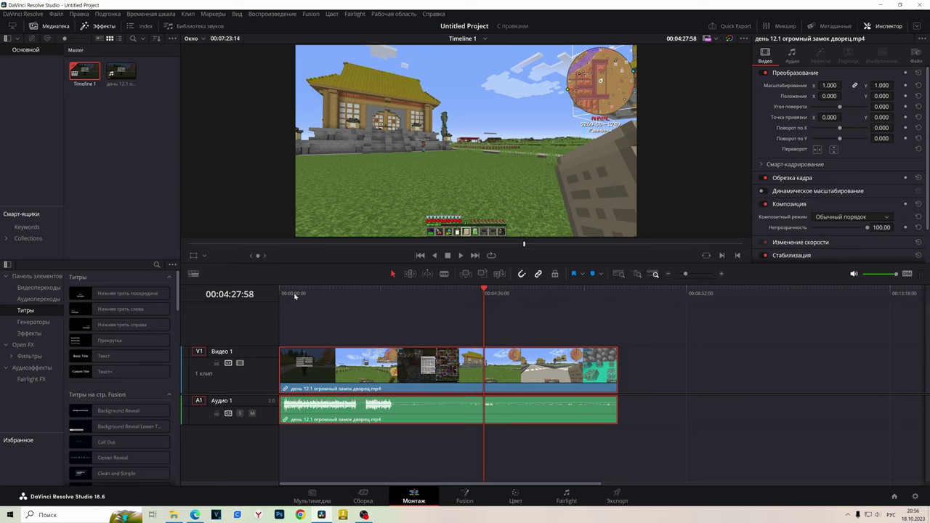
right_click(294, 296)
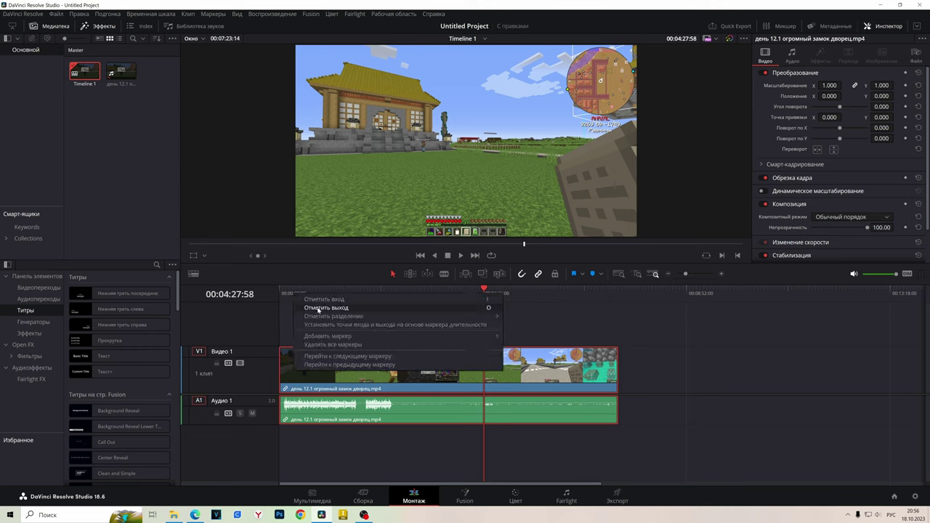
left_click(581, 330)
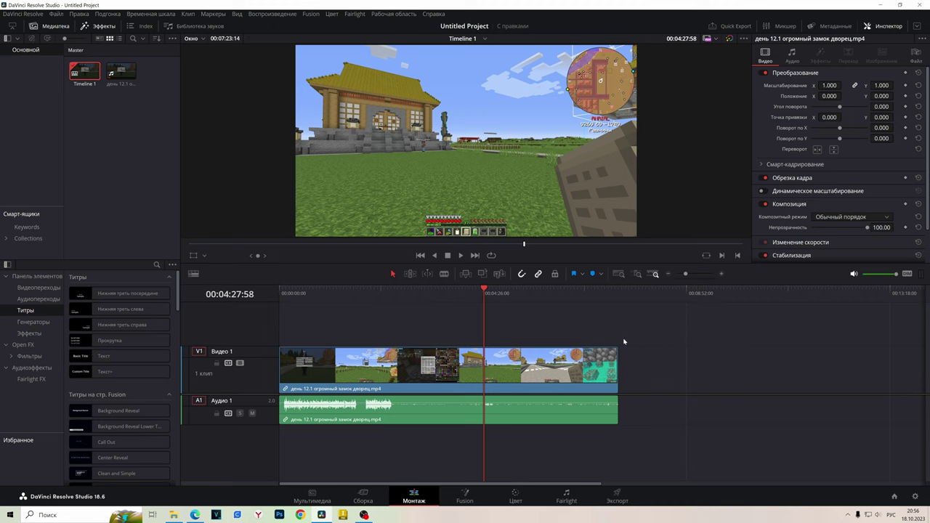
left_click(616, 293)
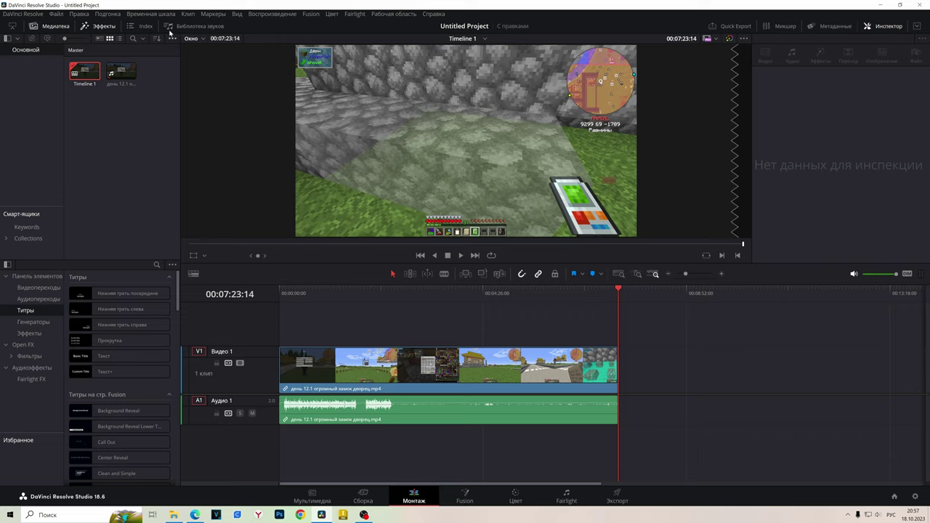
- Create subtitles from the clip's audio with default settings, then jump to 00:00:08:58
left_click(159, 15)
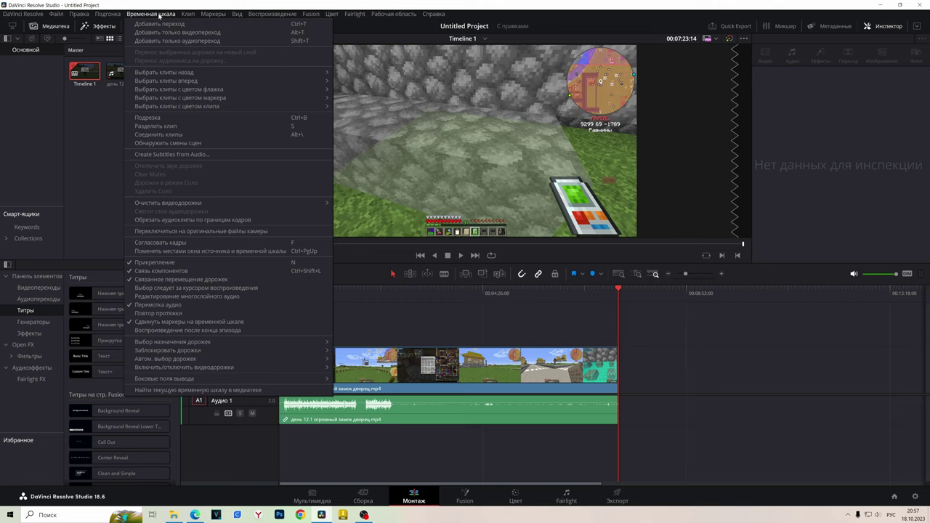
left_click(210, 157)
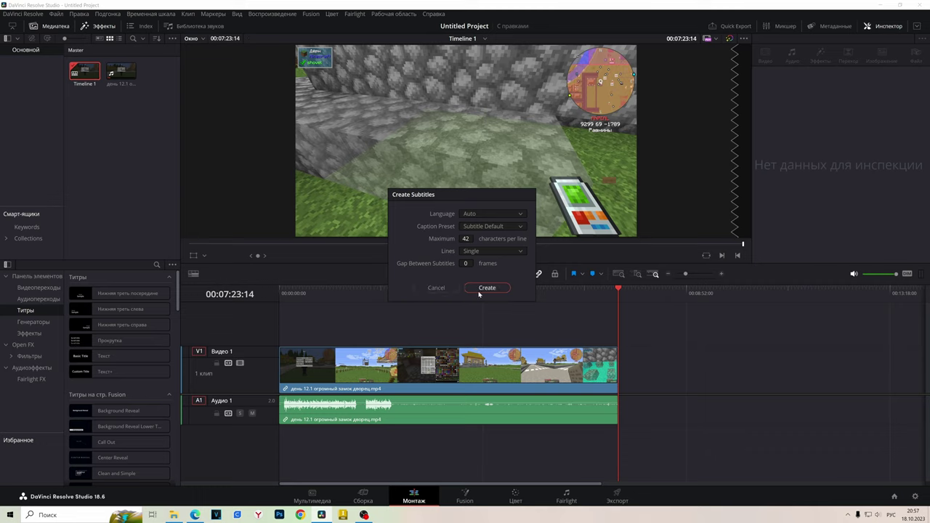
left_click(482, 287)
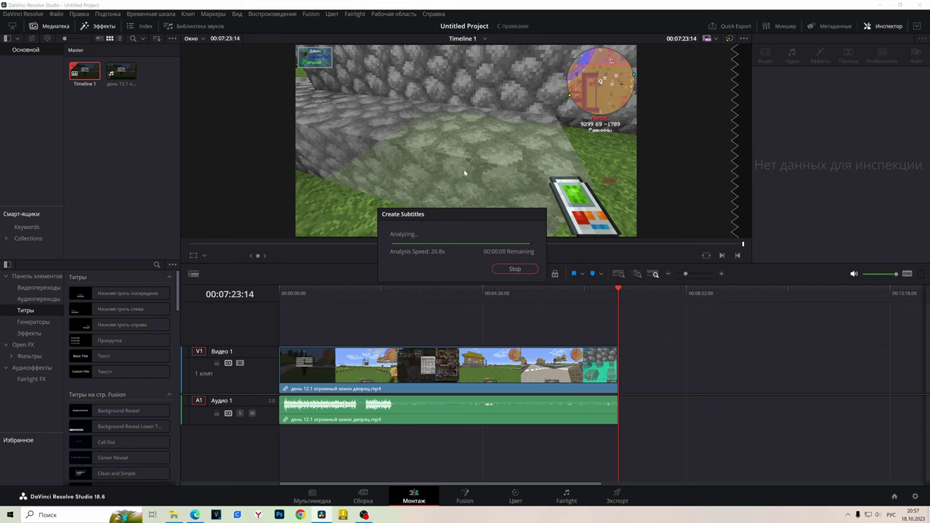
left_click(376, 294)
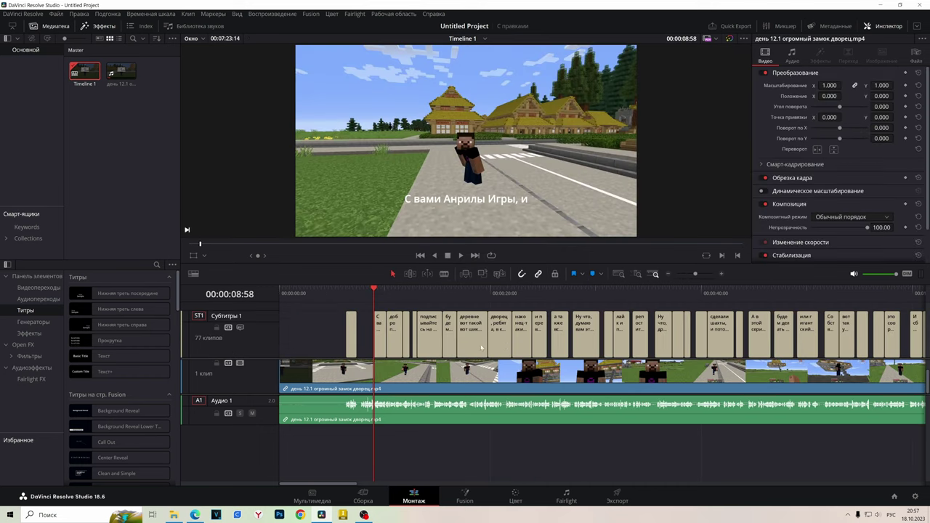
- Check the caption at 00:00:16:52, then switch to the Deliver page
left_click(466, 298)
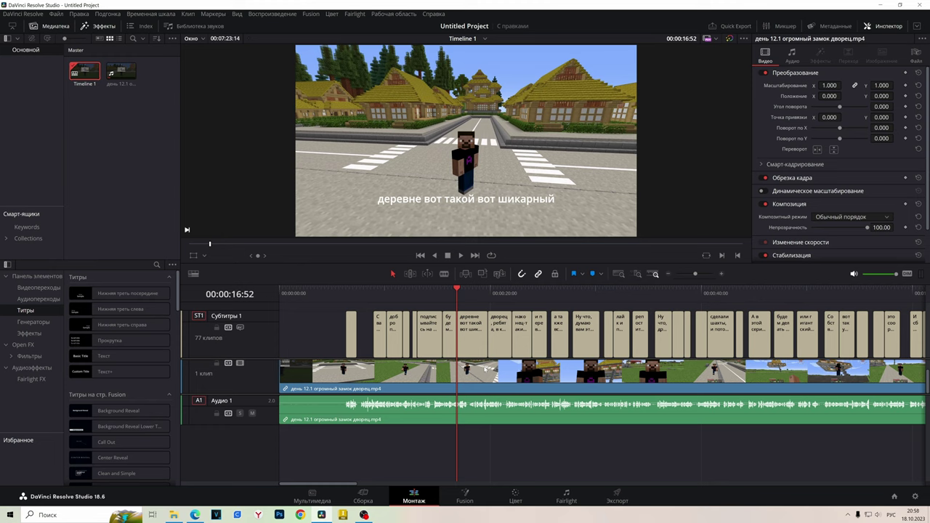
left_click(627, 500)
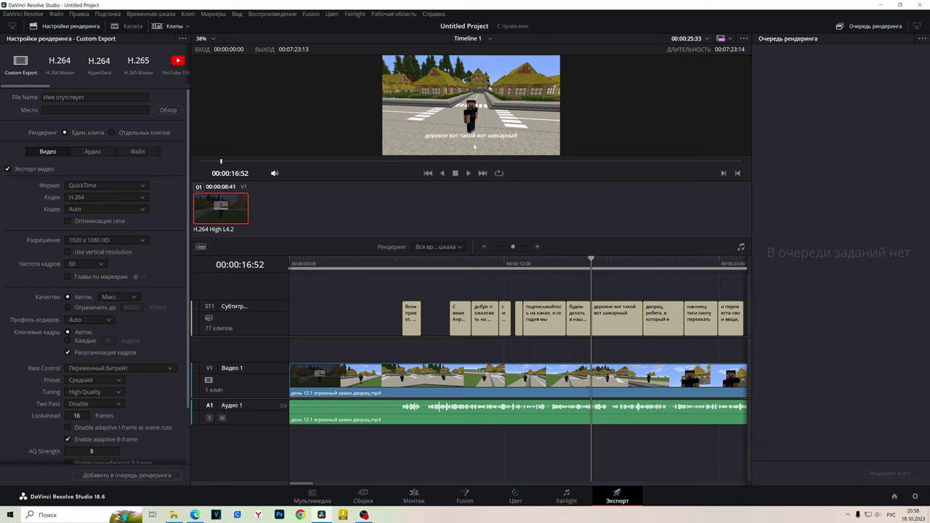
- Apply the H.264 Master preset with MP4 format and 1920 x 1080 HD resolution
left_click(64, 70)
left_click(83, 187)
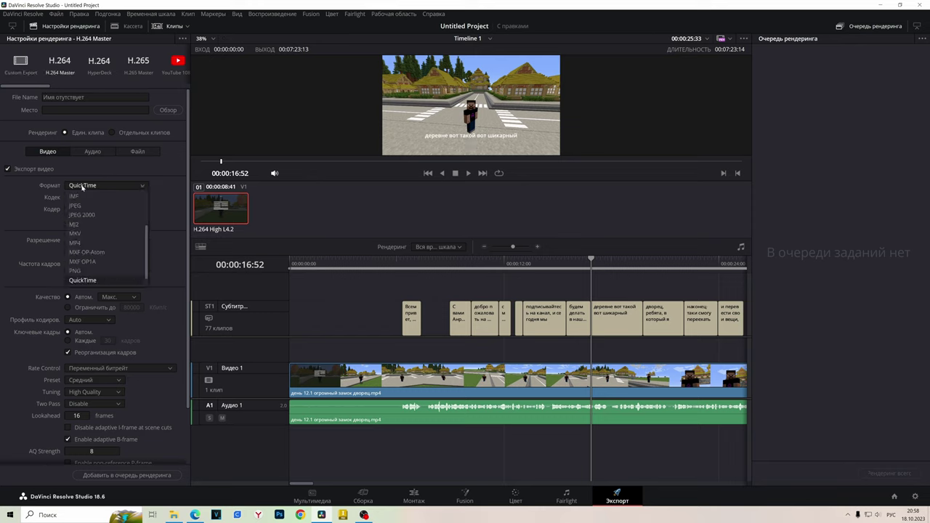
left_click(78, 243)
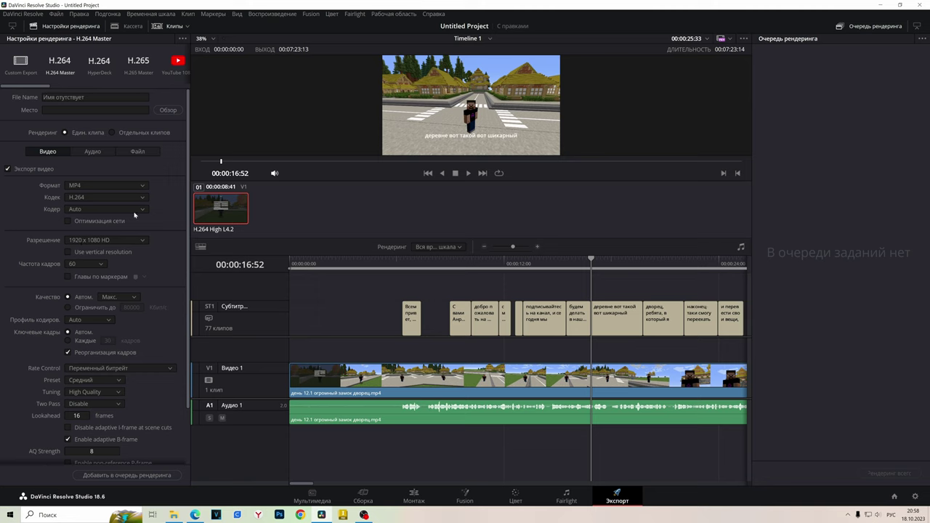
left_click(103, 241)
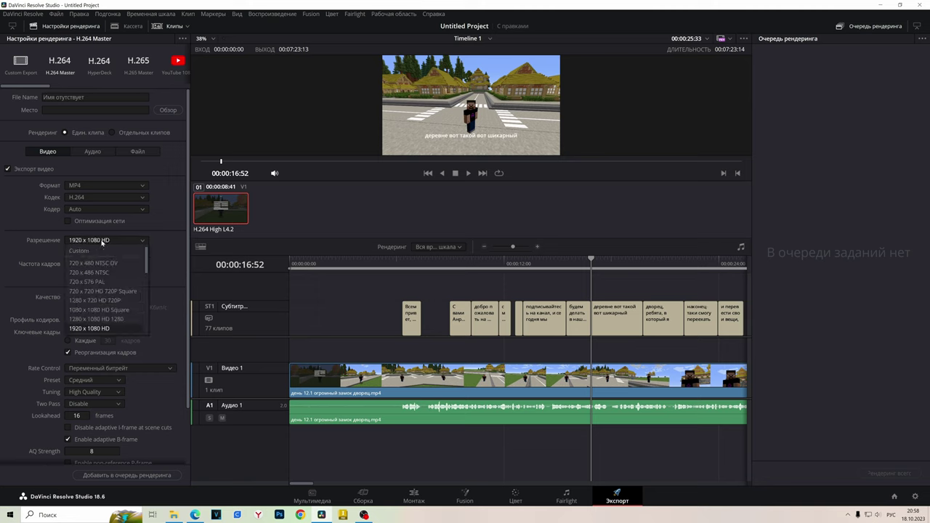
left_click(102, 243)
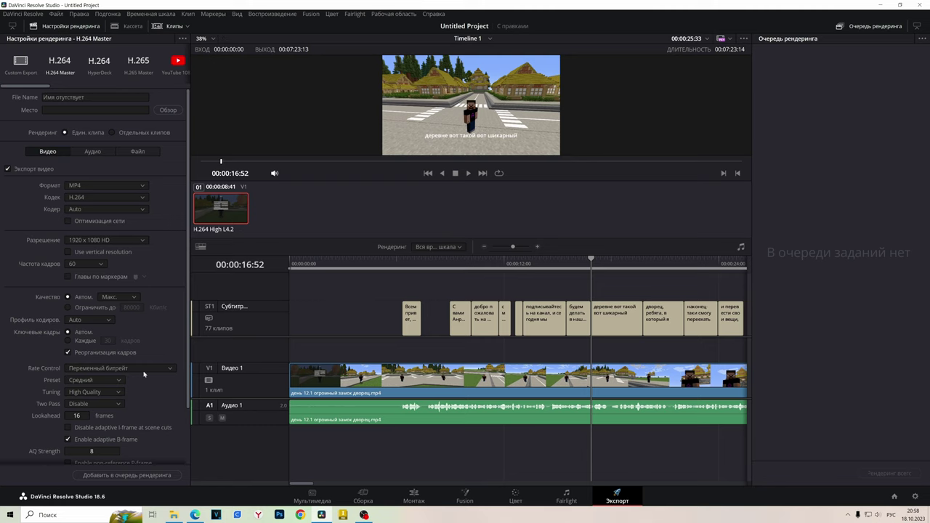
- Enable subtitle export with Burn into video format and add the job to the render queue
scroll(178, 363, "down", 3)
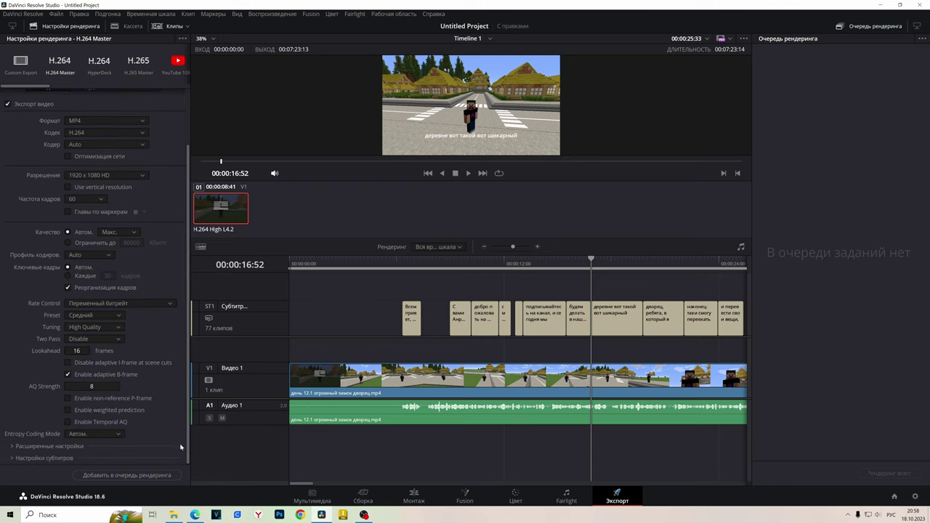
left_click(44, 457)
scroll(114, 409, "down", 4)
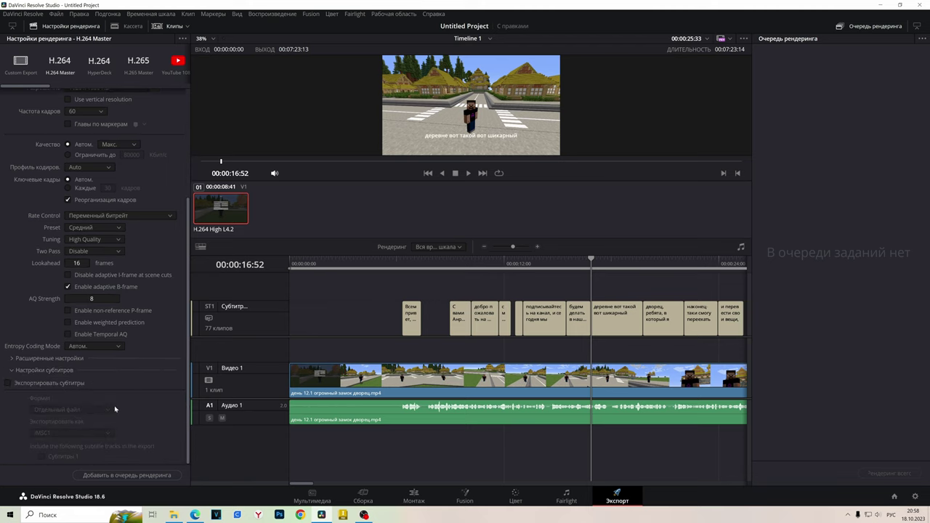
left_click(9, 383)
left_click(64, 410)
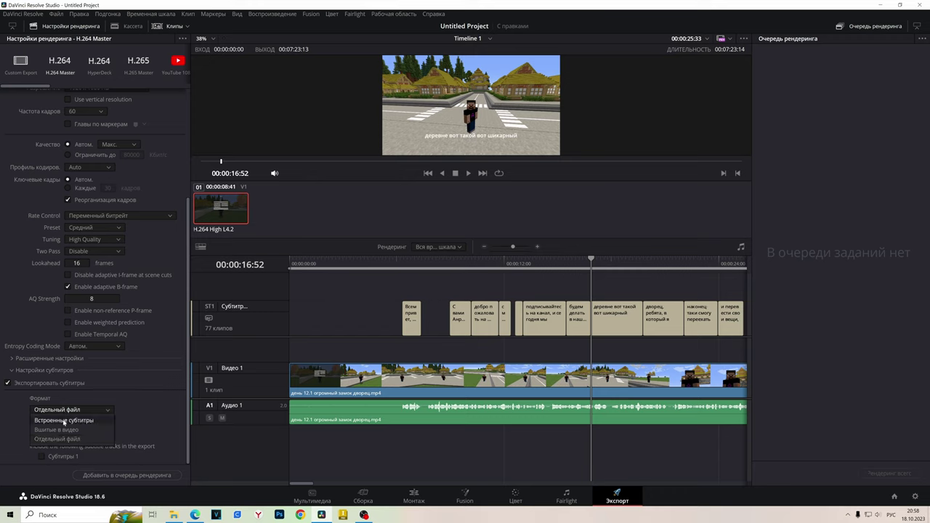
left_click(63, 430)
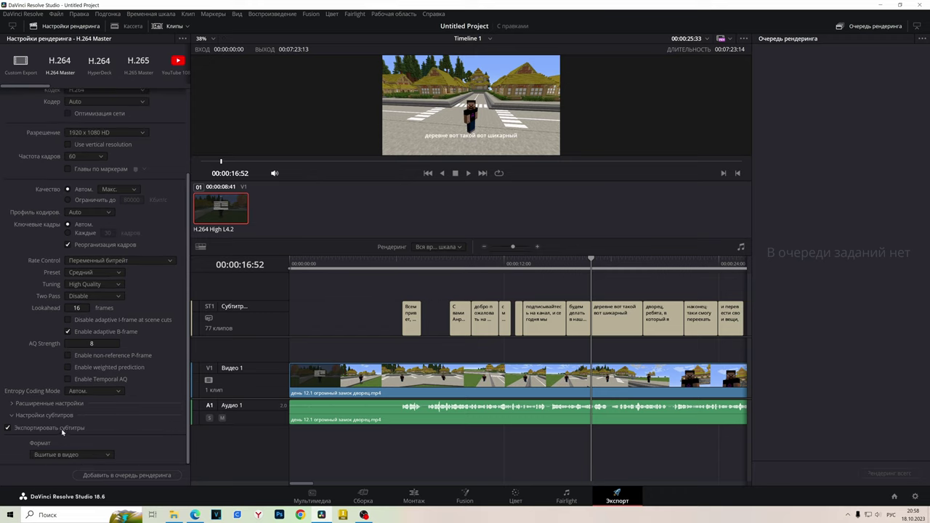
left_click(124, 475)
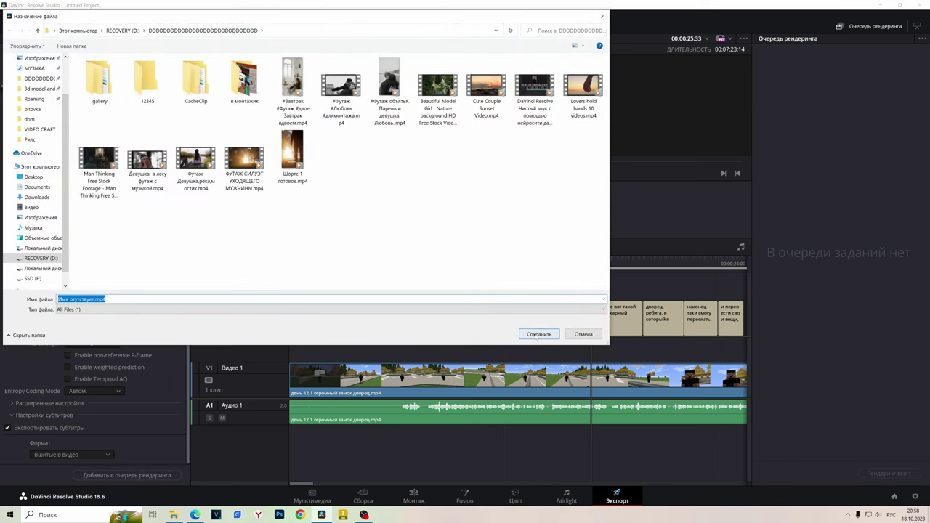
- Save the output file to start rendering, stop the render, and return to the Edit page
left_click(539, 334)
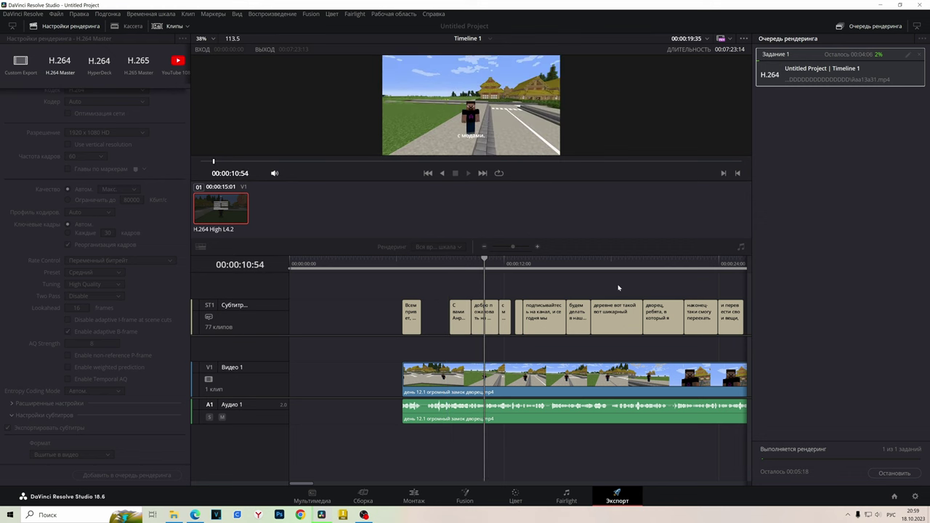
left_click(895, 474)
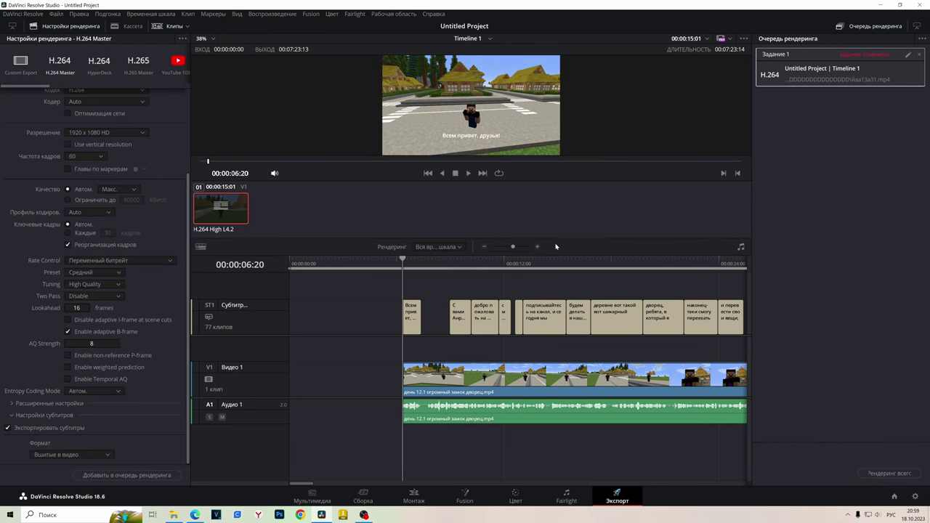
left_click(414, 497)
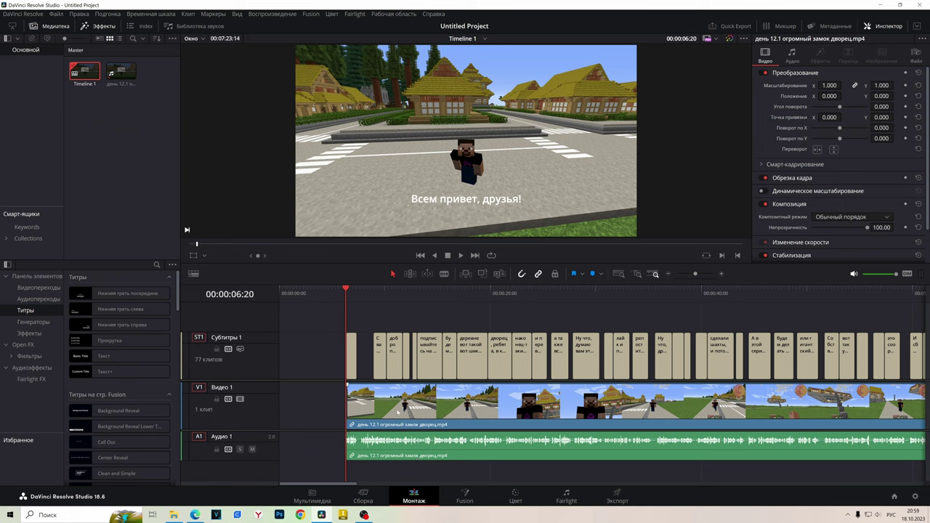
- Select caption 2 at 00:00:08:58, type stray letters in its text and delete them again
scroll(409, 387, "up", 2)
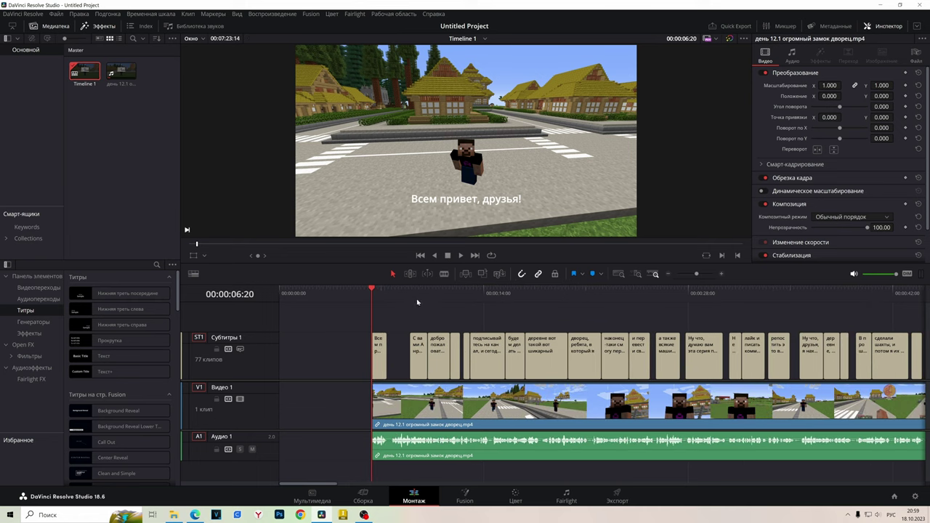
left_click(410, 293)
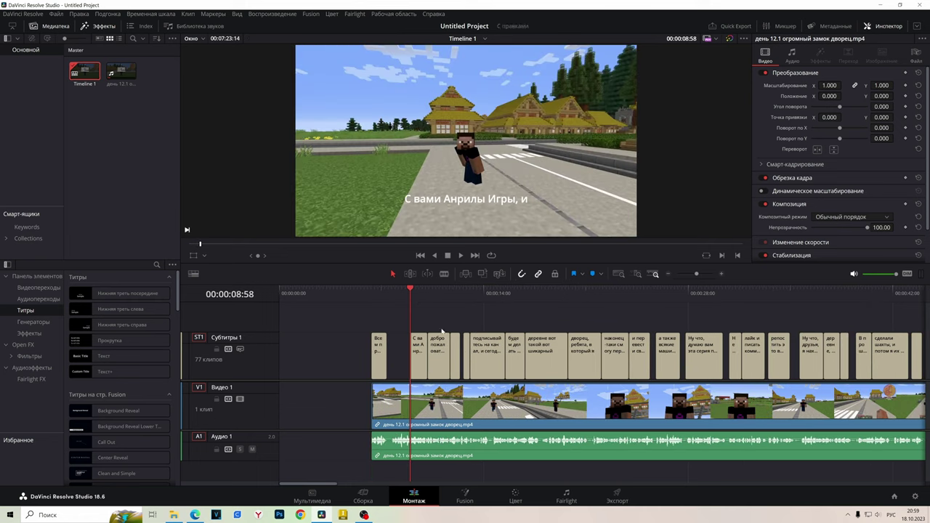
left_click(418, 364)
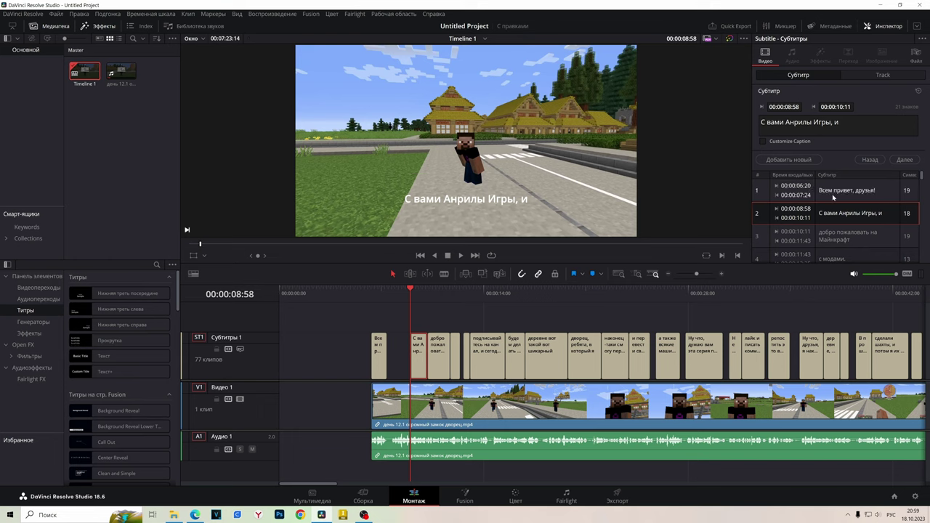
left_click(839, 123)
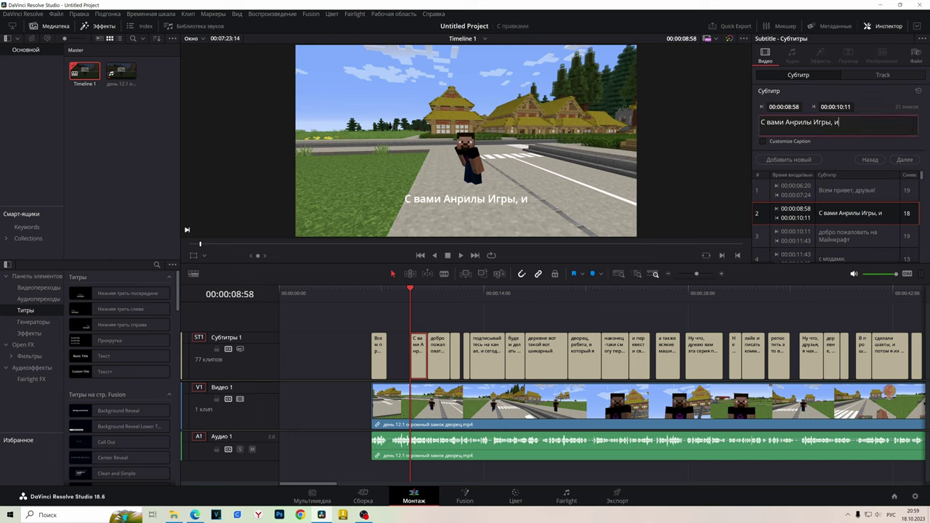
type("мфц")
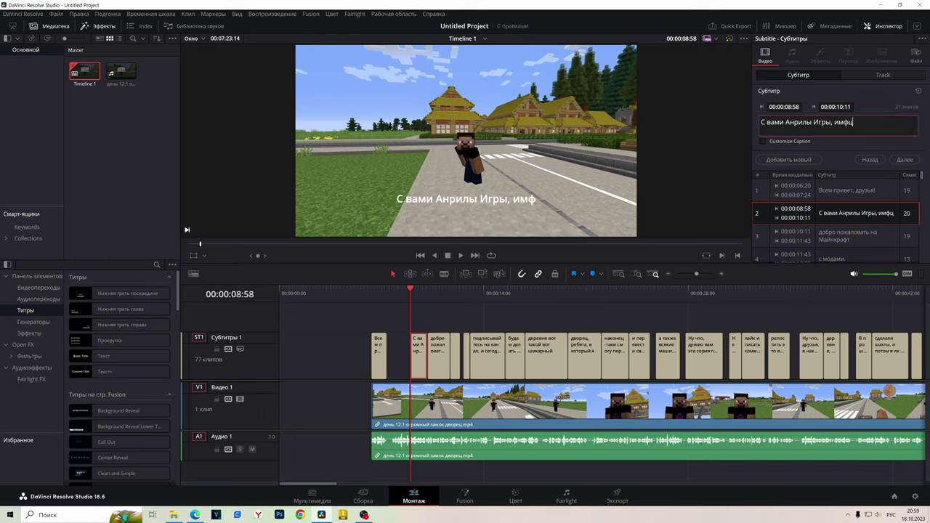
type("афа")
key("ctrl+shift+Left")
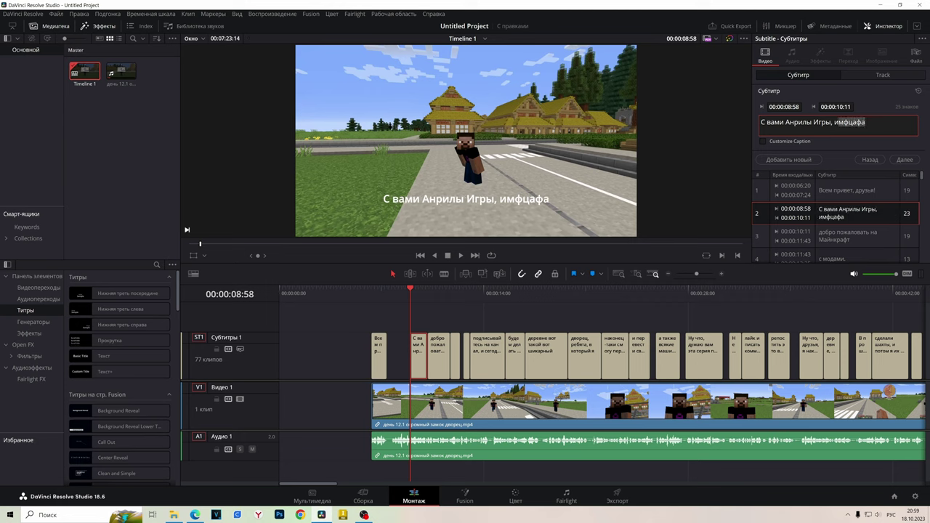
key("BackSpace")
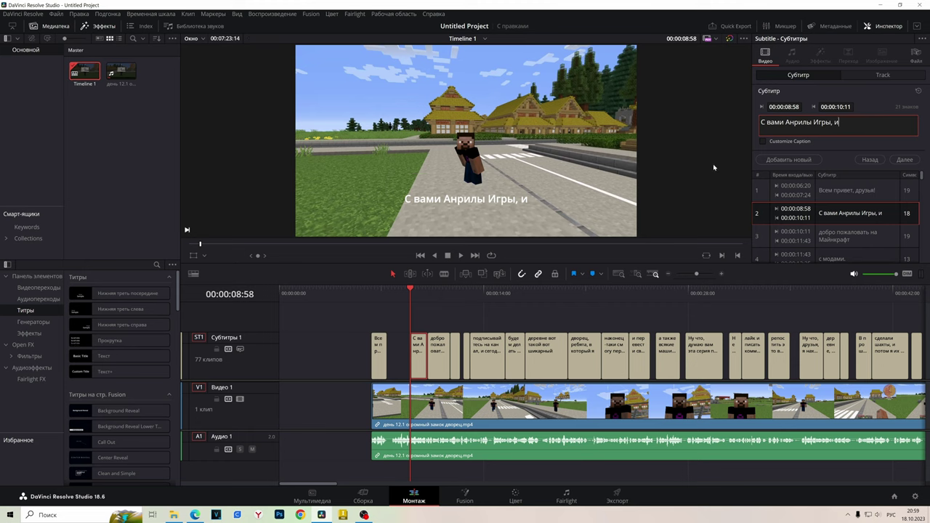
- Enable Customize Caption for caption 2, raise its size to 137, then jump to 00:00:19:47
left_click(763, 144)
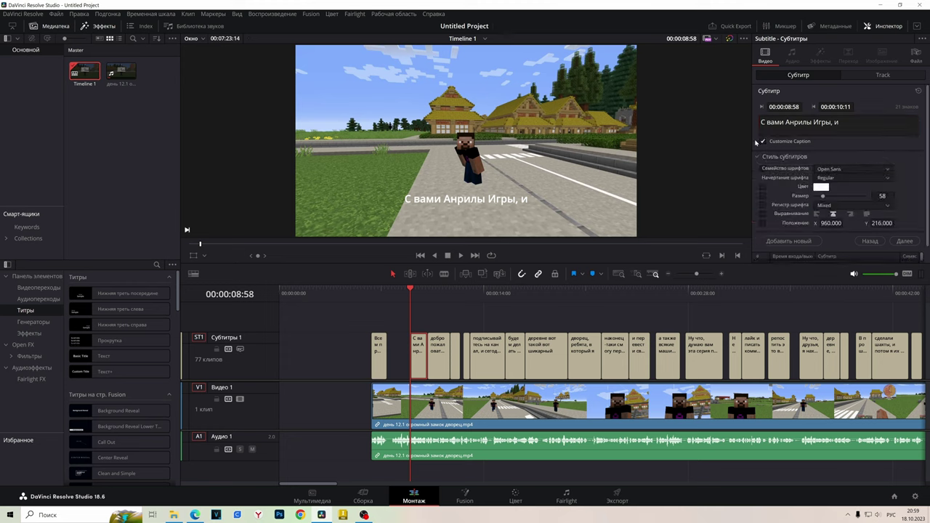
left_click_drag(823, 198, 832, 196)
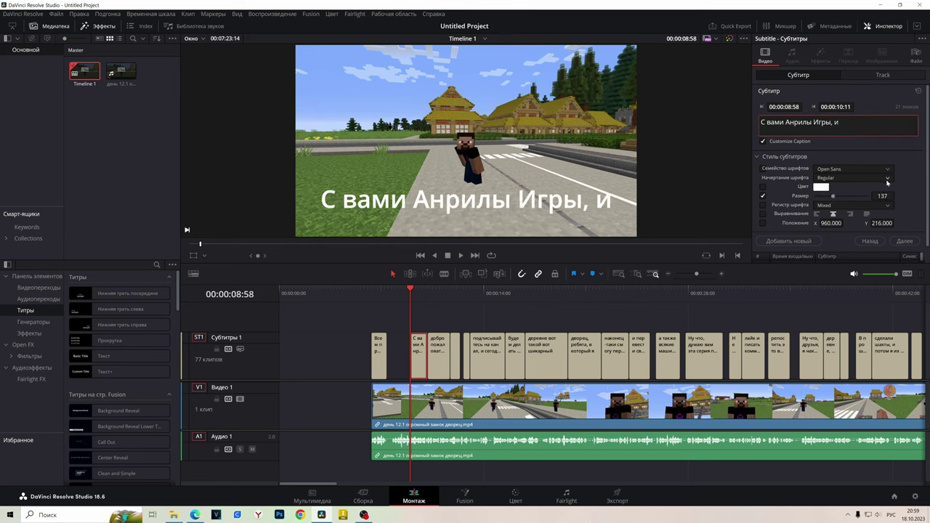
scroll(857, 205, "down", 1)
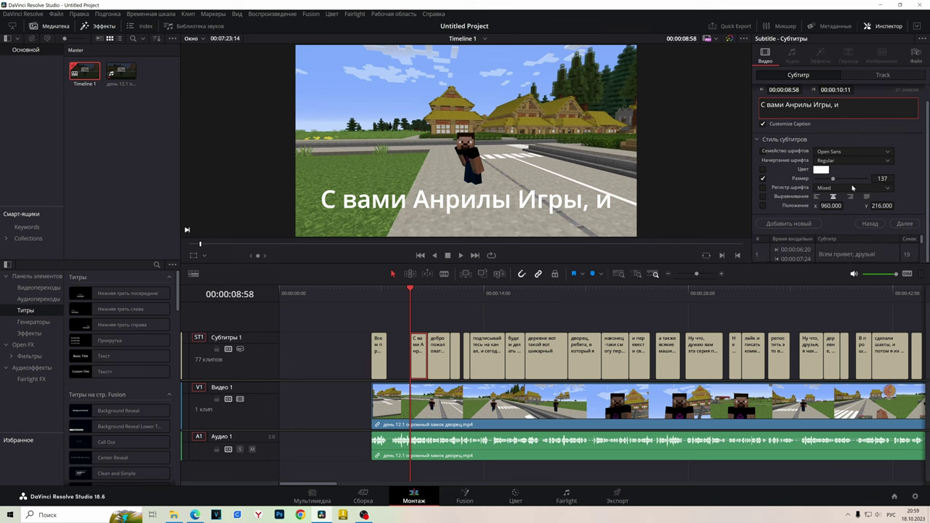
left_click(571, 301)
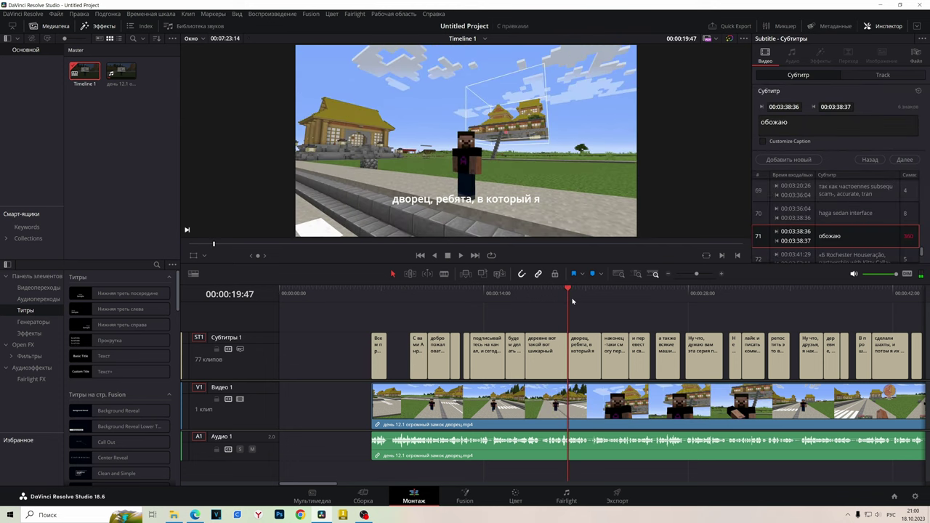